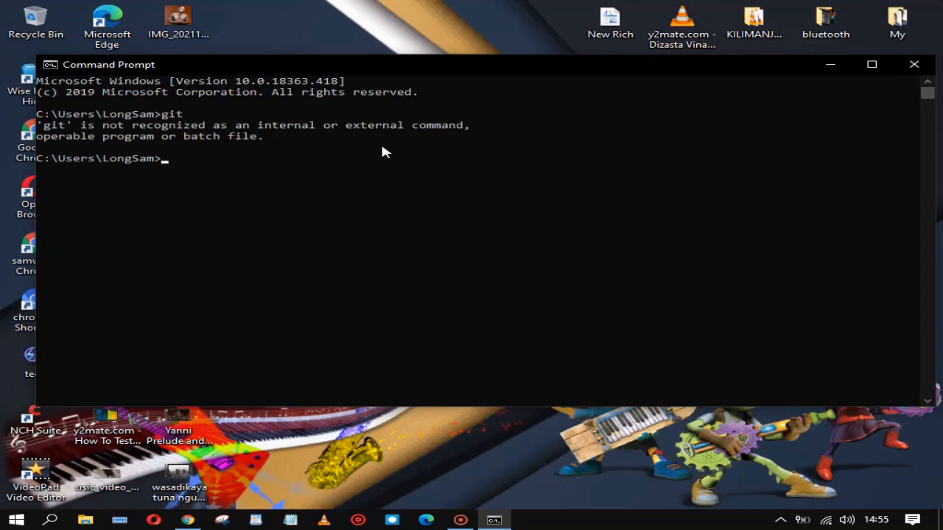
Step: Close the Command Prompt window and refresh the desktop
{"action": "left_click", "coordinate": [913, 65]}
{"action": "right_click", "coordinate": [331, 156]}
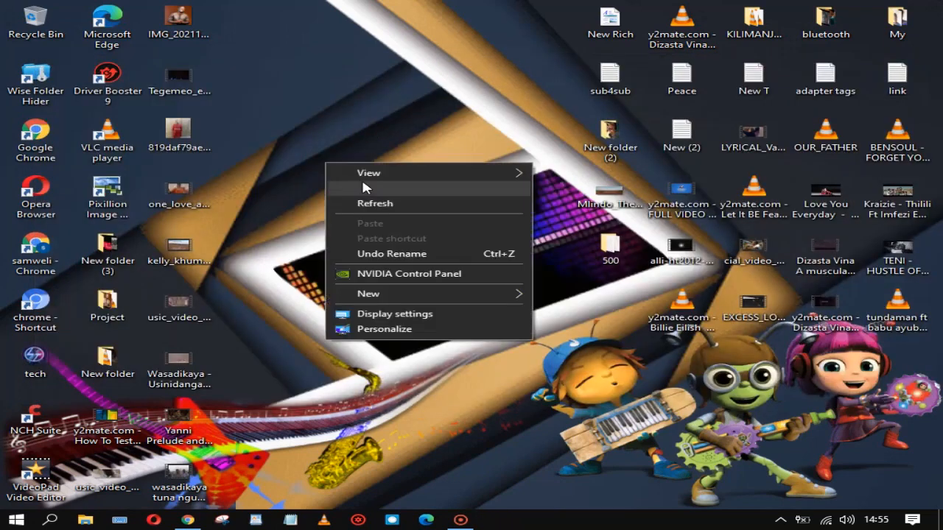
{"action": "left_click", "coordinate": [384, 204]}
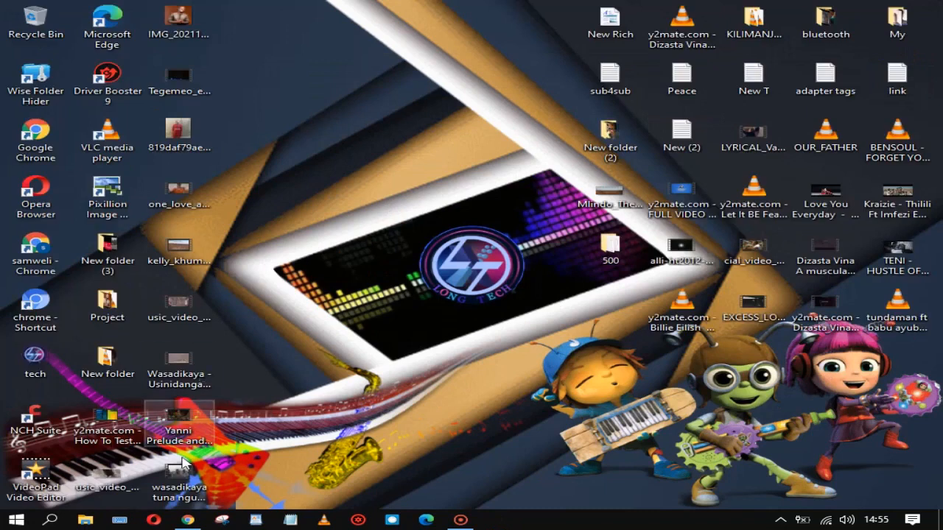
Step: Switch to Google Chrome, search Google for "git" and open the official git-scm.com site
{"action": "left_click", "coordinate": [188, 520]}
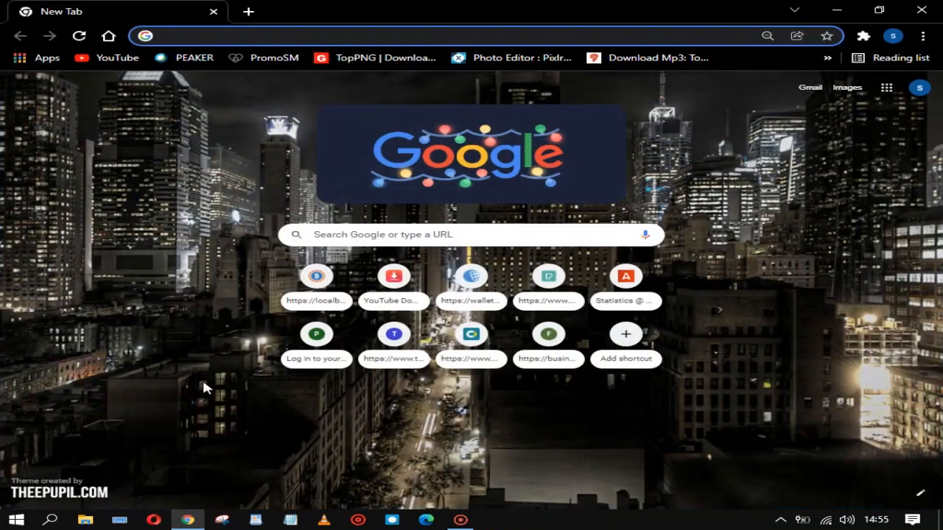
{"action": "left_click", "coordinate": [221, 34]}
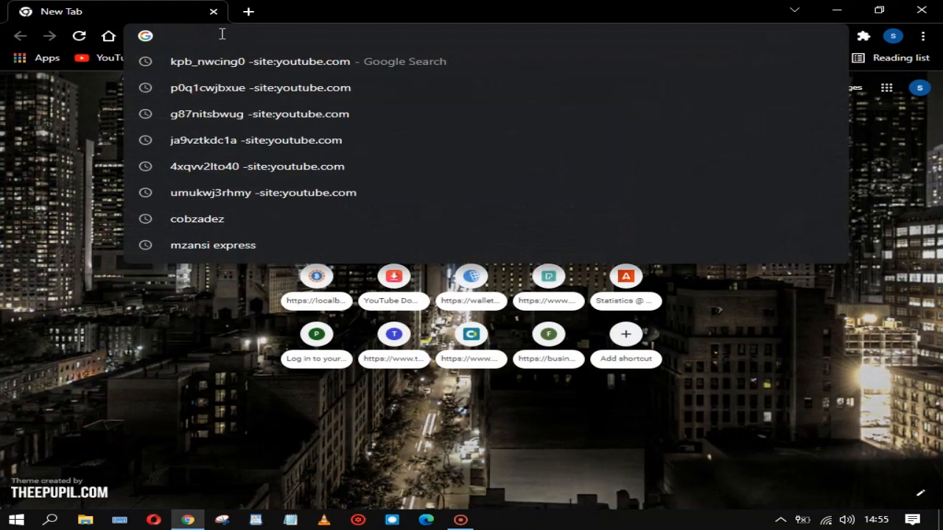
{"action": "type", "text": "git"}
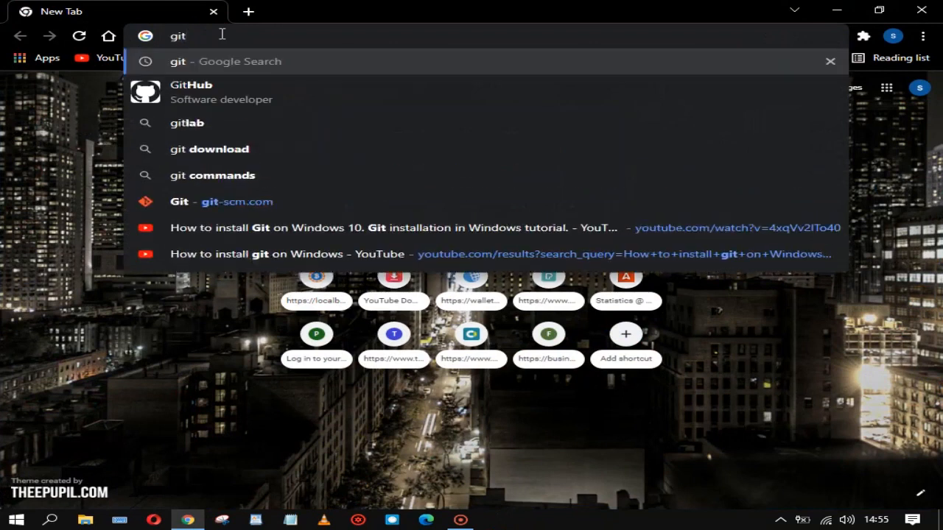
{"action": "key", "text": "Return"}
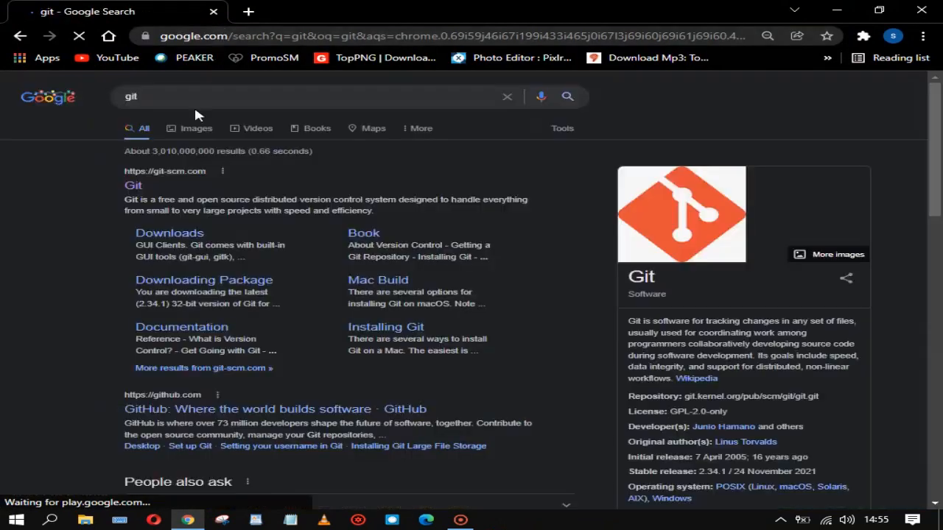
{"action": "left_click", "coordinate": [133, 189]}
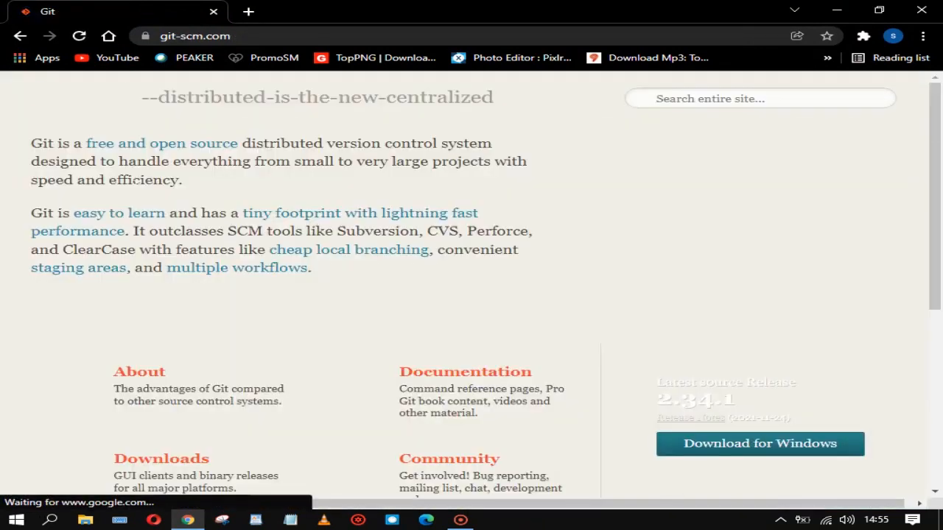
Step: Download the Git 2.34.1 release for Windows from the Git home page
{"action": "scroll", "coordinate": [169, 212], "scroll_direction": "down", "scroll_amount": 5}
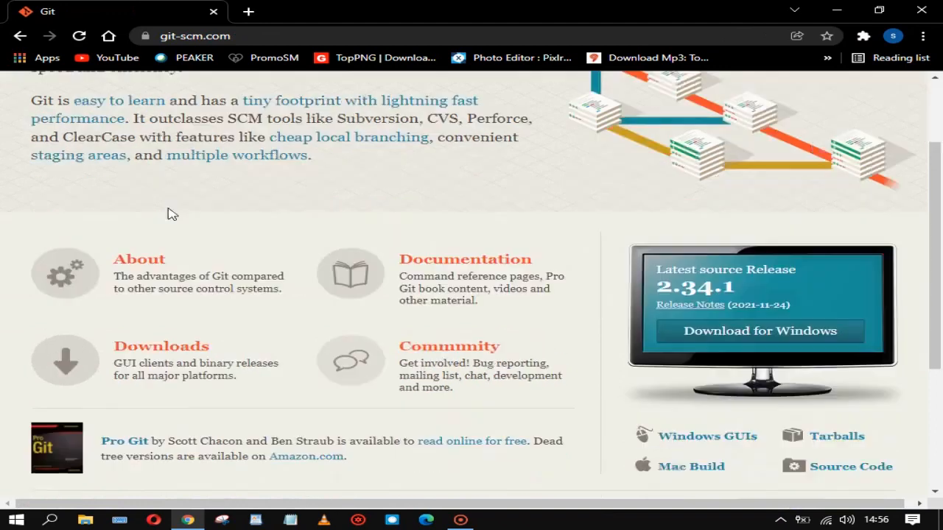
{"action": "scroll", "coordinate": [206, 261], "scroll_direction": "up", "scroll_amount": 5}
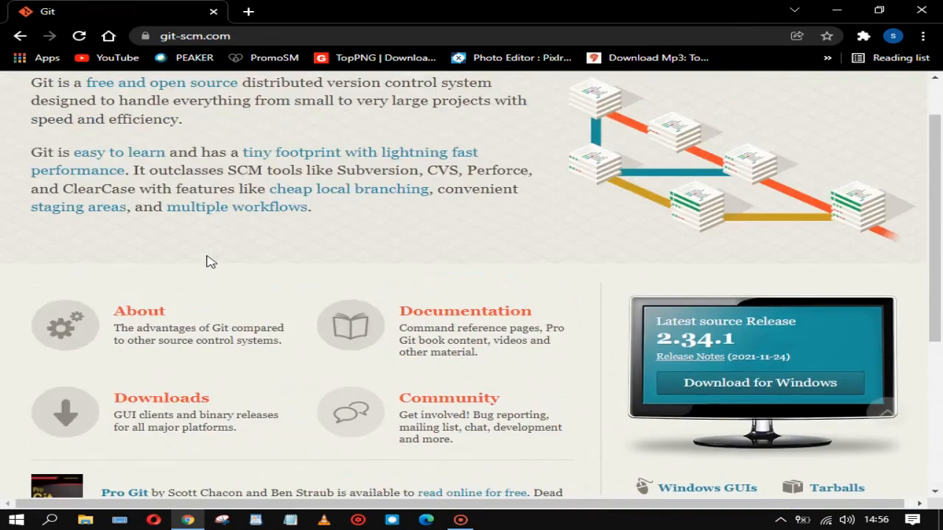
{"action": "scroll", "coordinate": [208, 261], "scroll_direction": "down", "scroll_amount": 5}
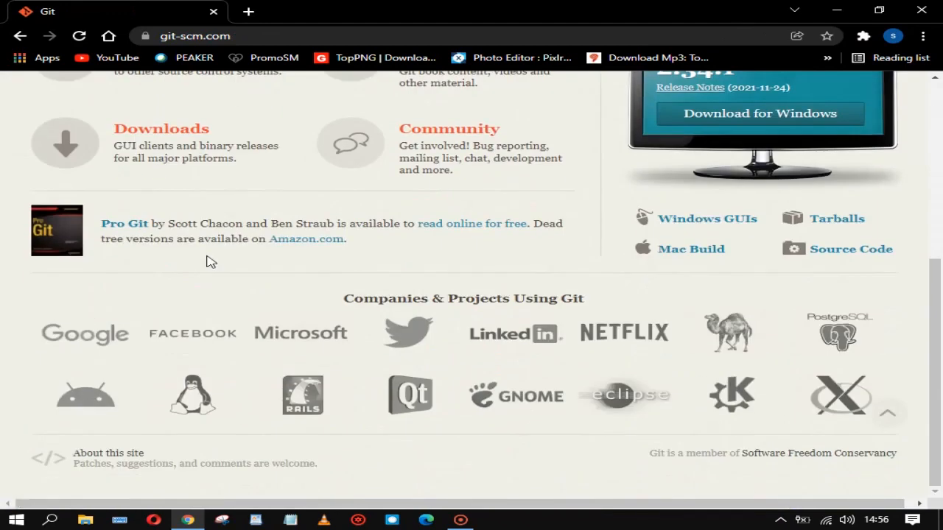
{"action": "scroll", "coordinate": [406, 276], "scroll_direction": "up", "scroll_amount": 2}
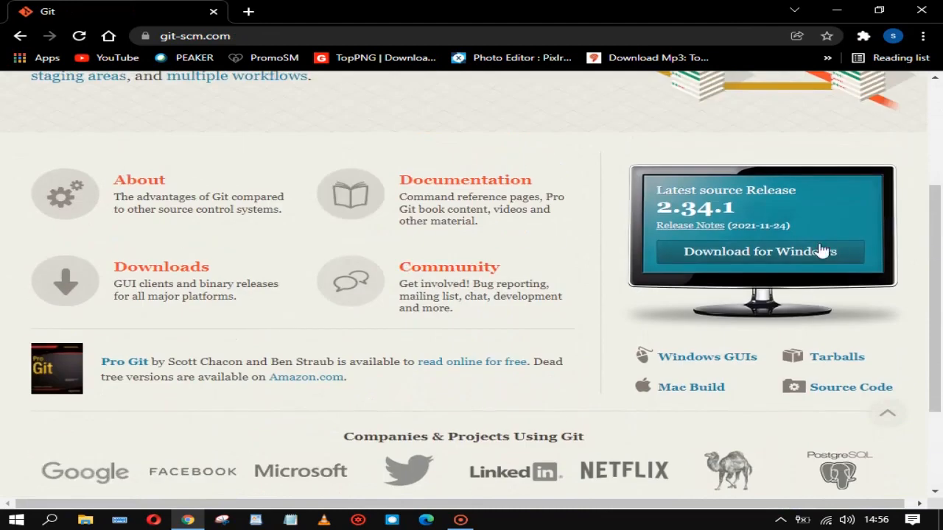
{"action": "left_click", "coordinate": [741, 253]}
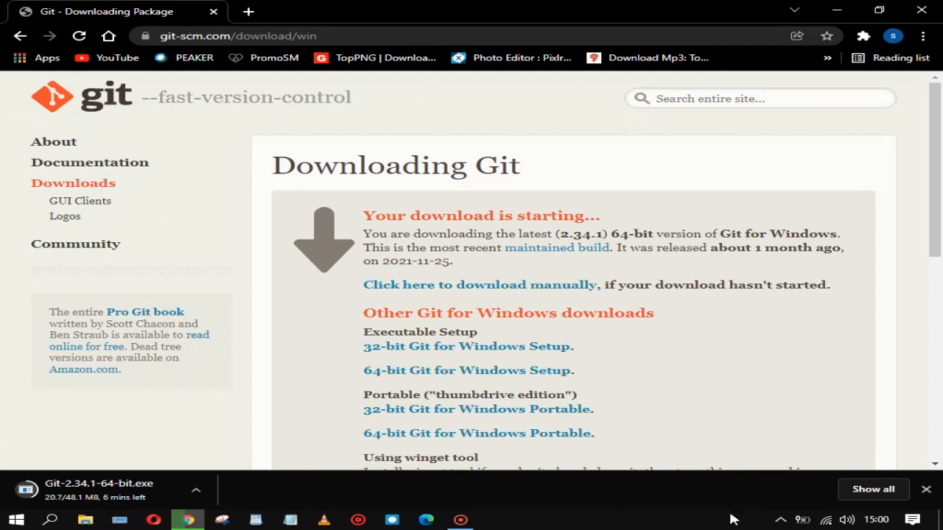
{"action": "left_click", "coordinate": [781, 520]}
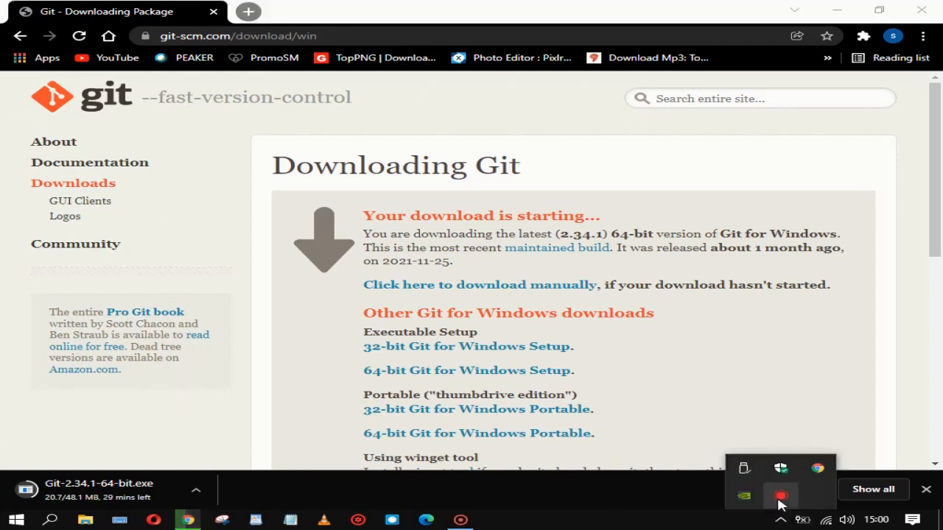
{"action": "right_click", "coordinate": [781, 506]}
{"action": "left_click", "coordinate": [631, 331]}
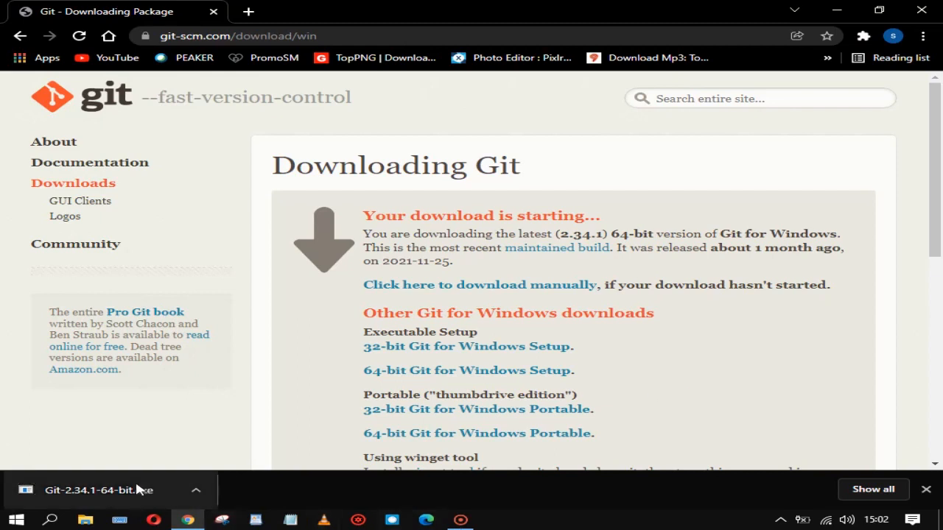
Step: Minimize the browser, show the Downloads folder in File Explorer and move its window aside
{"action": "left_click", "coordinate": [836, 11]}
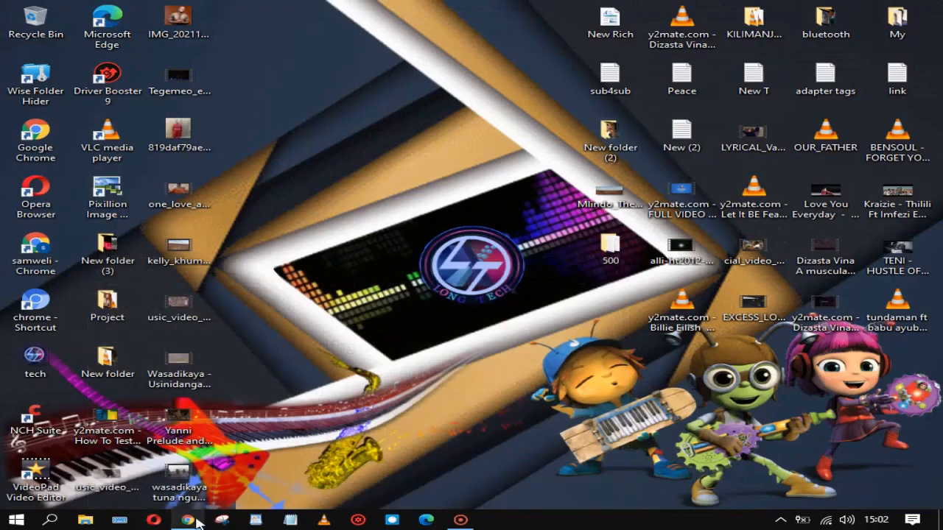
{"action": "left_click", "coordinate": [87, 520]}
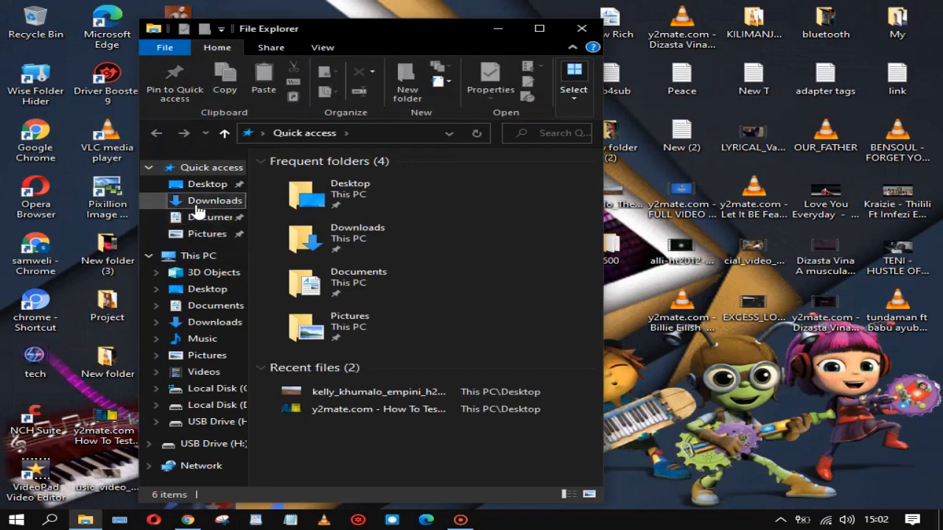
{"action": "left_click", "coordinate": [193, 203]}
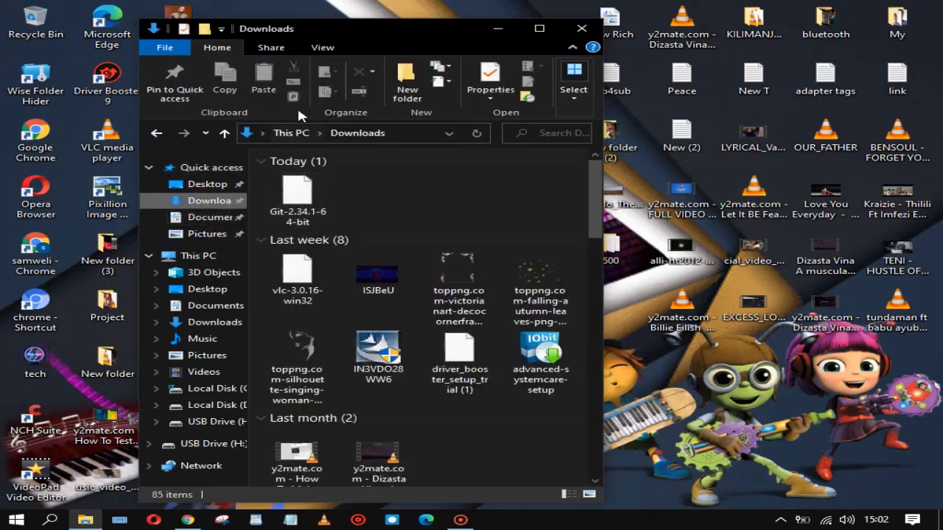
{"action": "left_click_drag", "start_coordinate": [349, 27], "coordinate": [259, 24]}
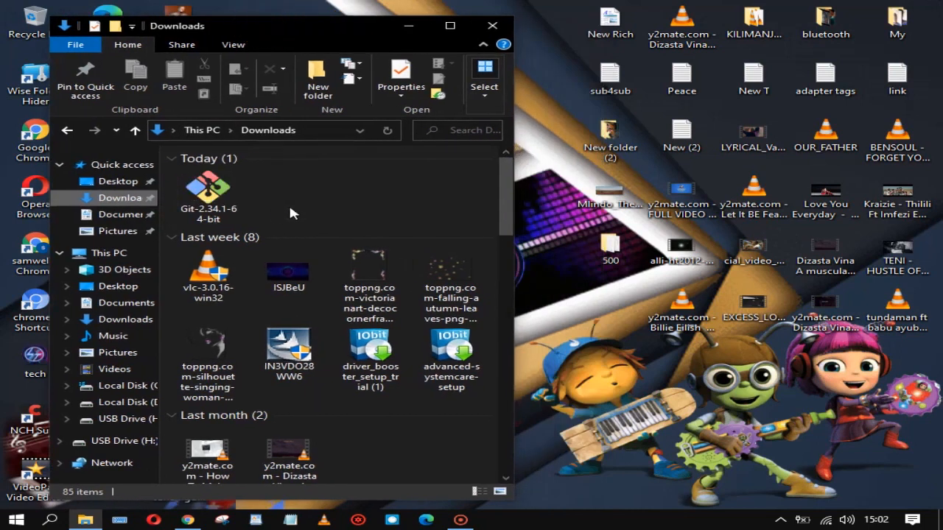
Step: Run the Git-2.34.1-64-bit installer as administrator and close the Downloads window
{"action": "left_click", "coordinate": [209, 193]}
{"action": "right_click", "coordinate": [210, 193]}
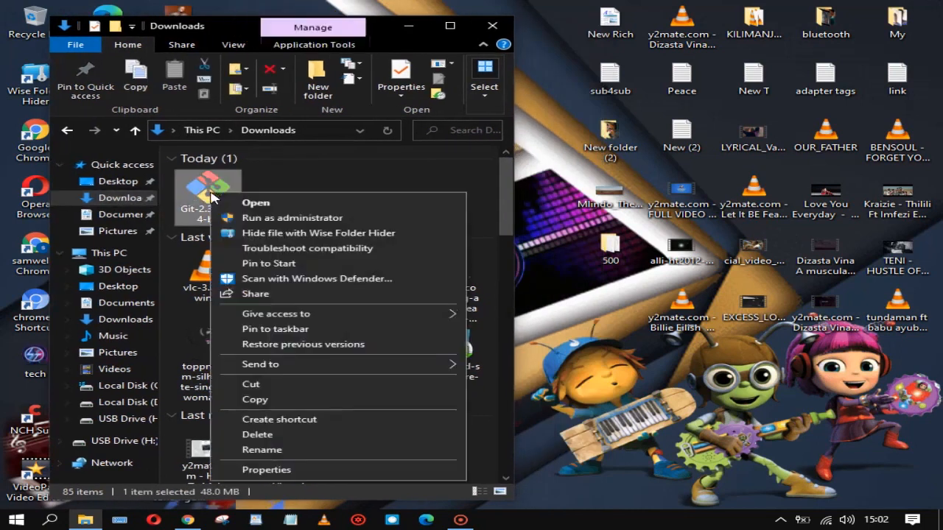
{"action": "left_click", "coordinate": [269, 218]}
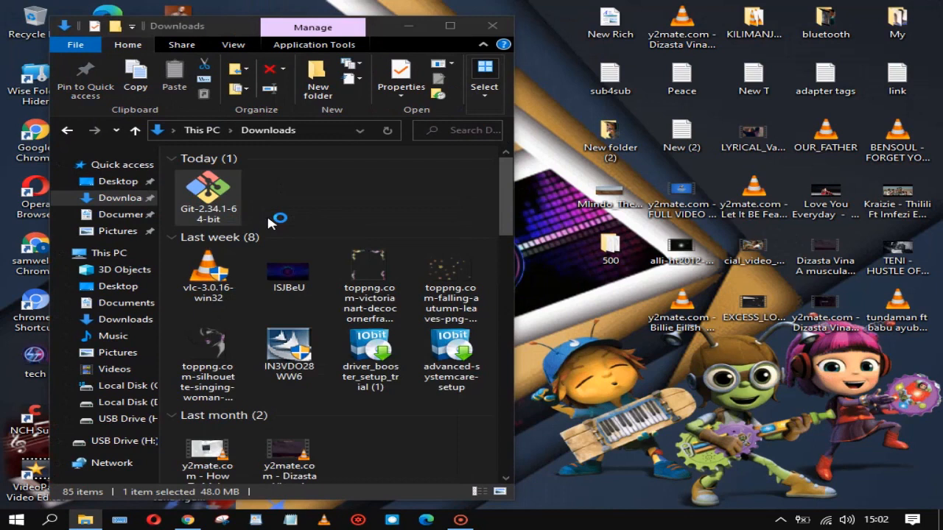
{"action": "left_click", "coordinate": [495, 26]}
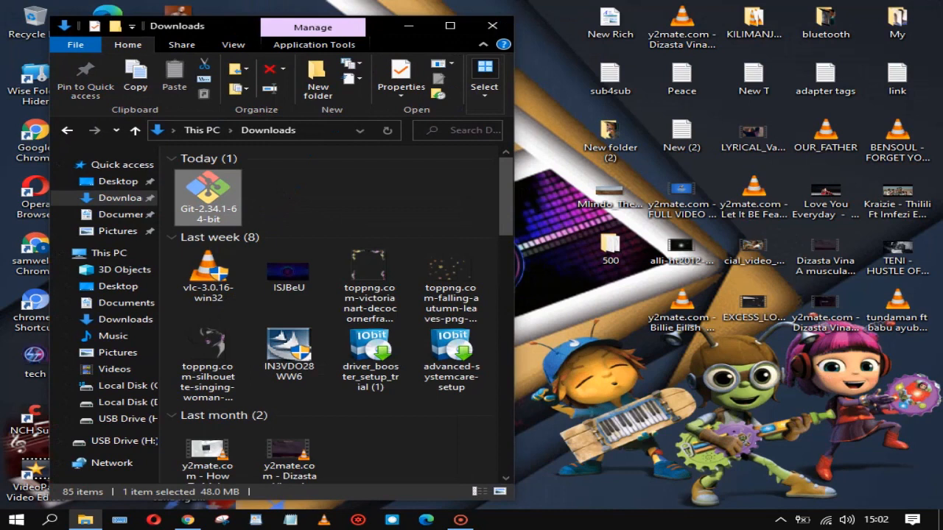
{"action": "left_click", "coordinate": [487, 25]}
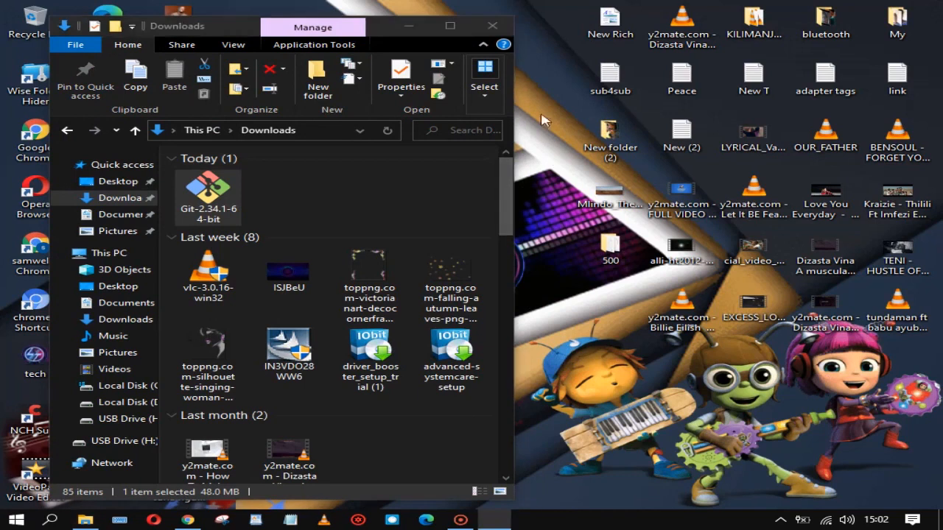
{"action": "left_click", "coordinate": [492, 27]}
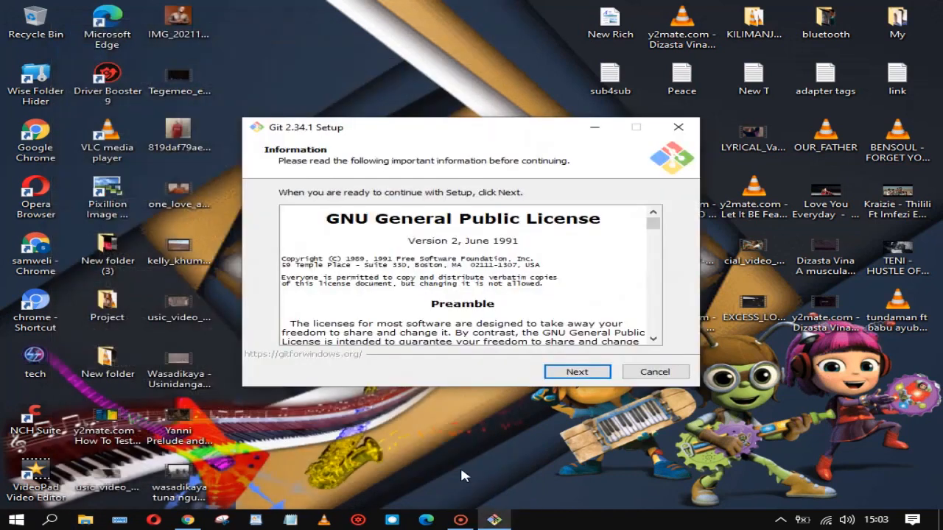
Step: Read through the GNU General Public License in the Git setup and continue past it
{"action": "scroll", "coordinate": [422, 297], "scroll_direction": "down", "scroll_amount": 20}
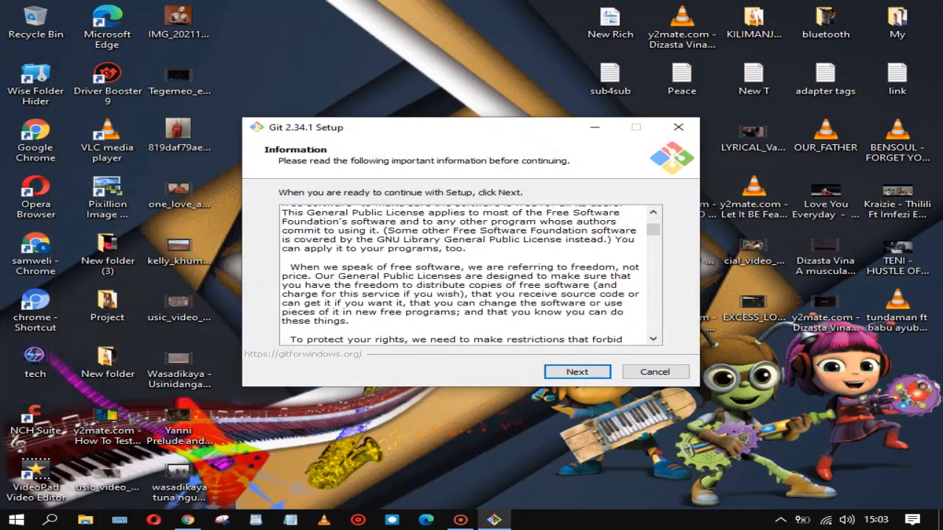
{"action": "scroll", "coordinate": [424, 290], "scroll_direction": "down", "scroll_amount": 20}
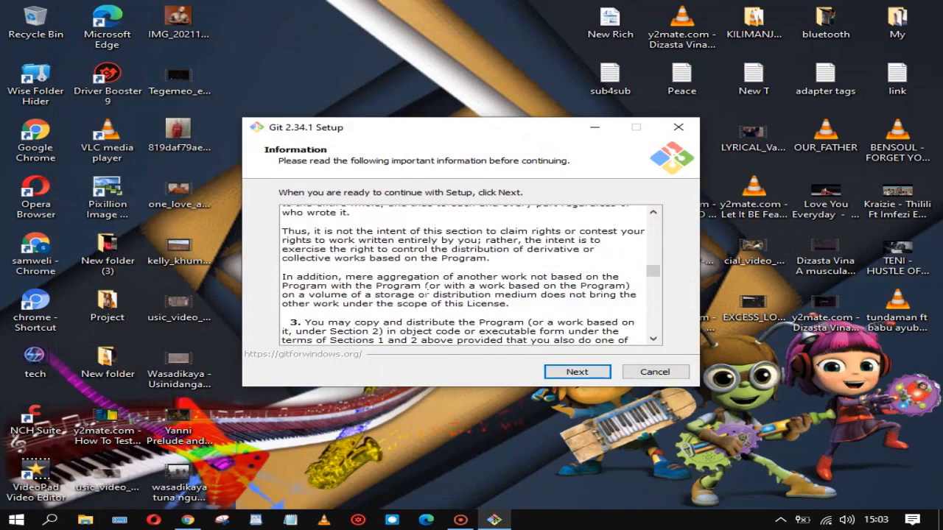
{"action": "scroll", "coordinate": [427, 289], "scroll_direction": "down", "scroll_amount": 20}
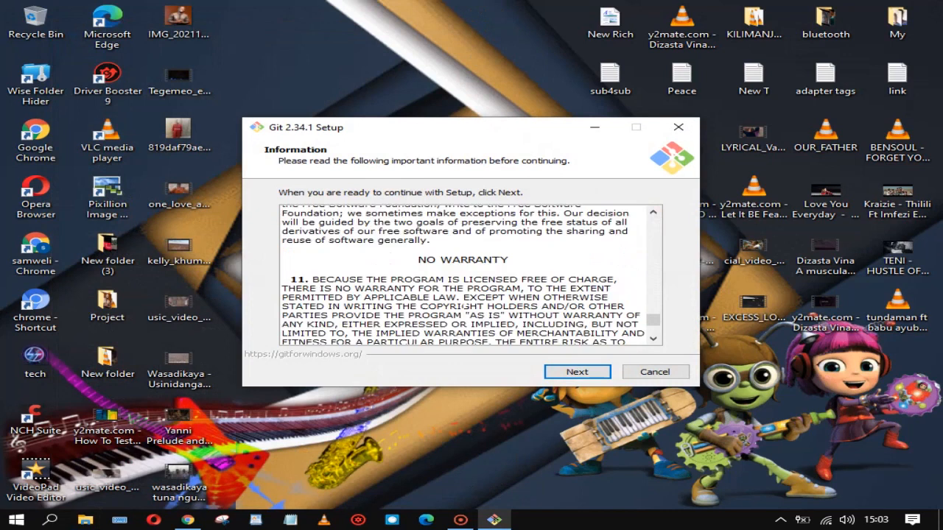
{"action": "left_click", "coordinate": [574, 372]}
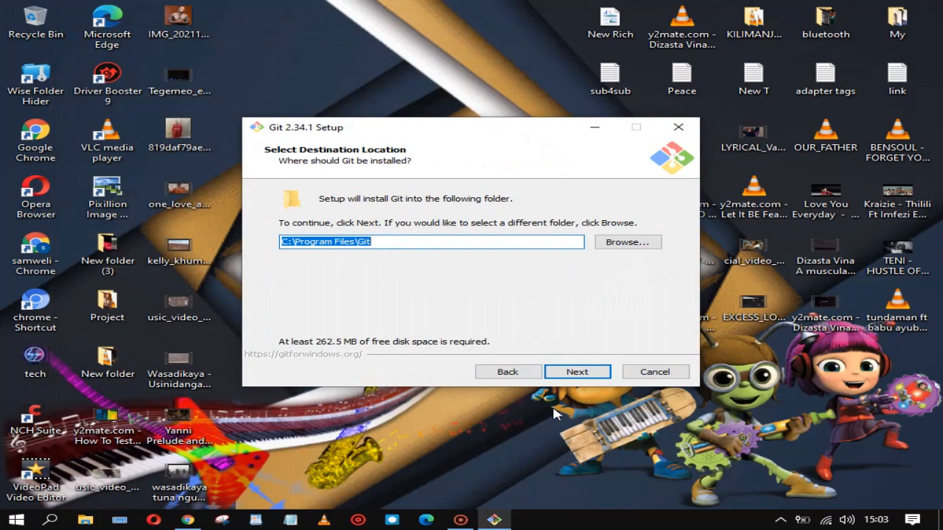
Step: Accept C:\Program Files\Git as the install folder with the default components and the Git Start Menu folder
{"action": "left_click", "coordinate": [572, 372]}
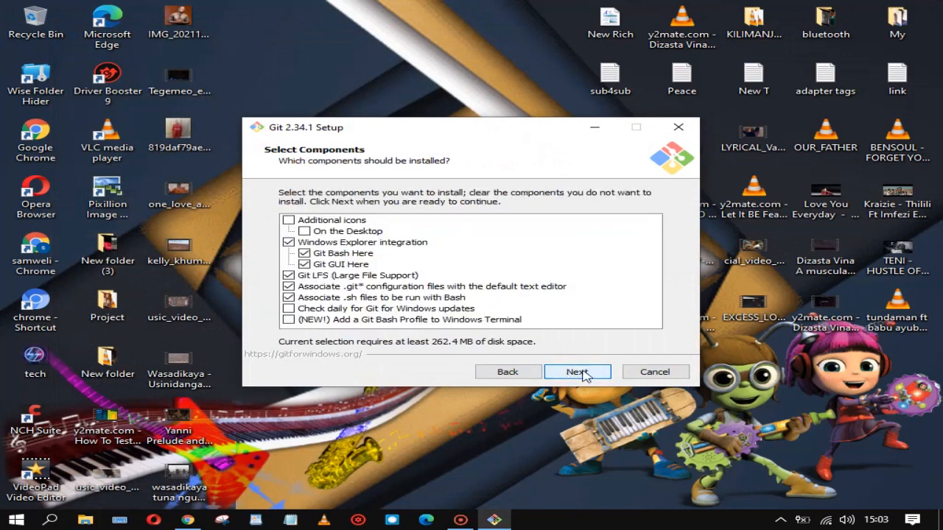
{"action": "left_click", "coordinate": [577, 371]}
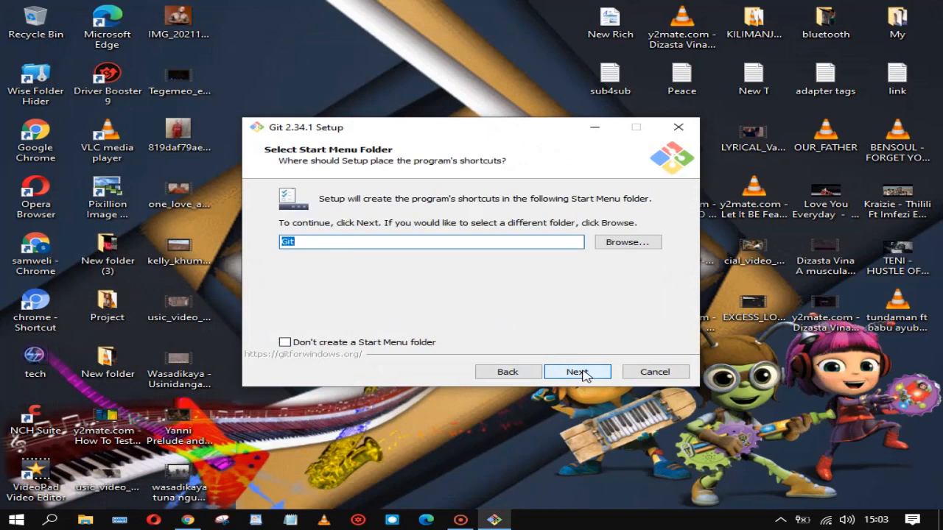
{"action": "left_click", "coordinate": [578, 372]}
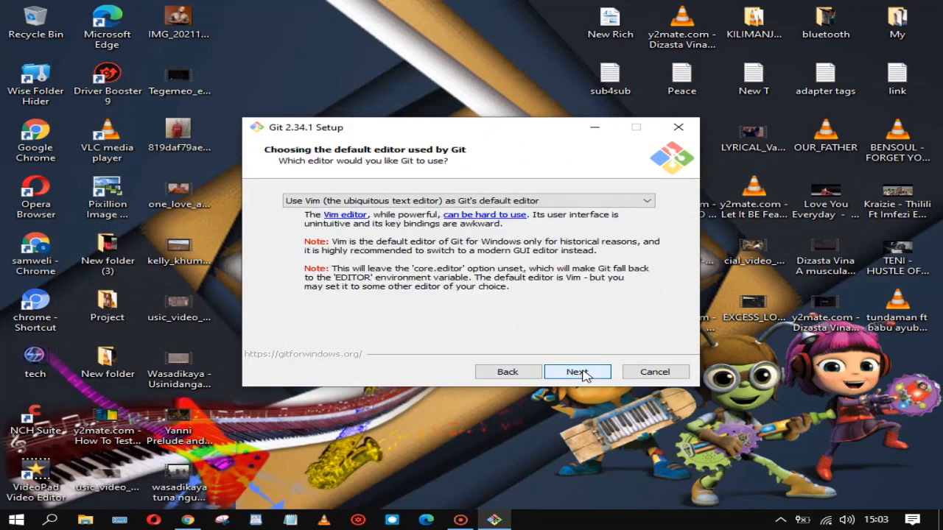
Step: Keep Vim as Git's default editor and let Git decide the initial branch name for new repositories
{"action": "left_click", "coordinate": [578, 372]}
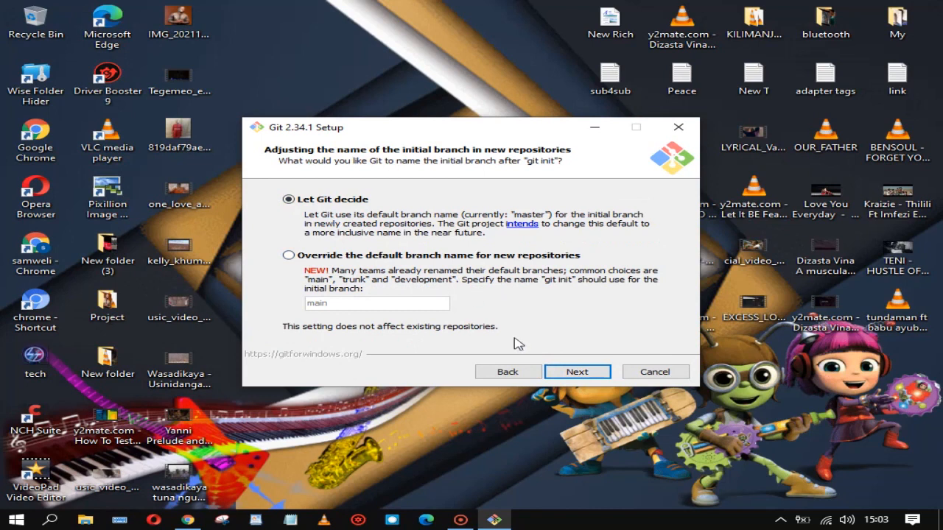
{"action": "left_click", "coordinate": [576, 374]}
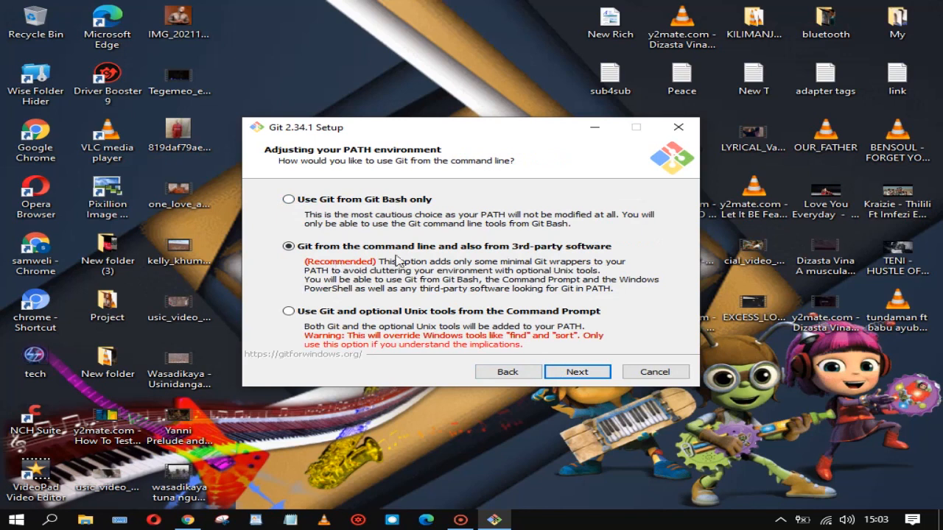
Step: Keep the command line and 3rd-party software PATH option, with bundled OpenSSH and the OpenSSL library for connections
{"action": "left_click", "coordinate": [572, 374]}
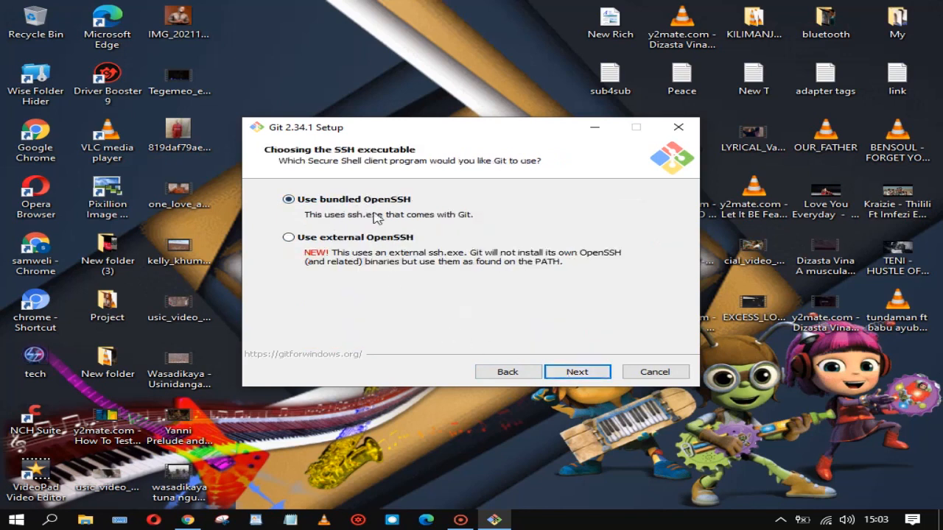
{"action": "left_click", "coordinate": [592, 377]}
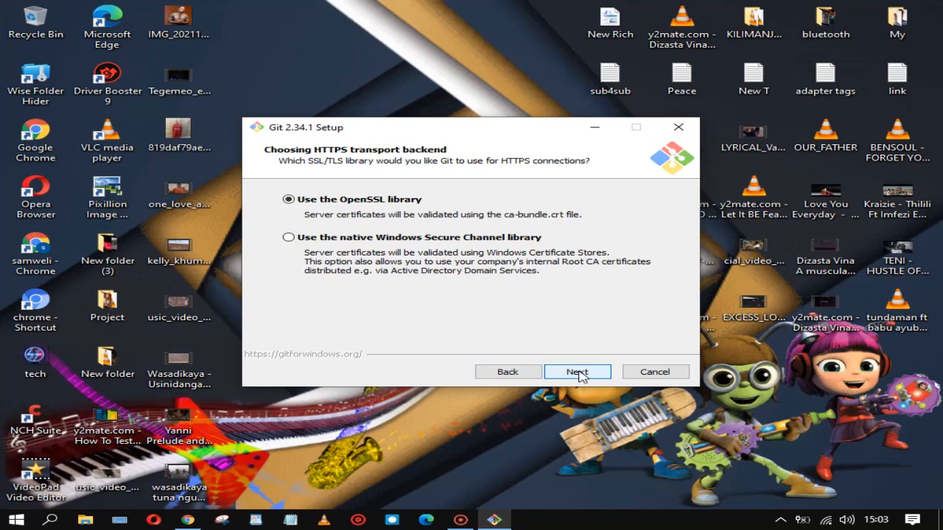
{"action": "left_click", "coordinate": [579, 373]}
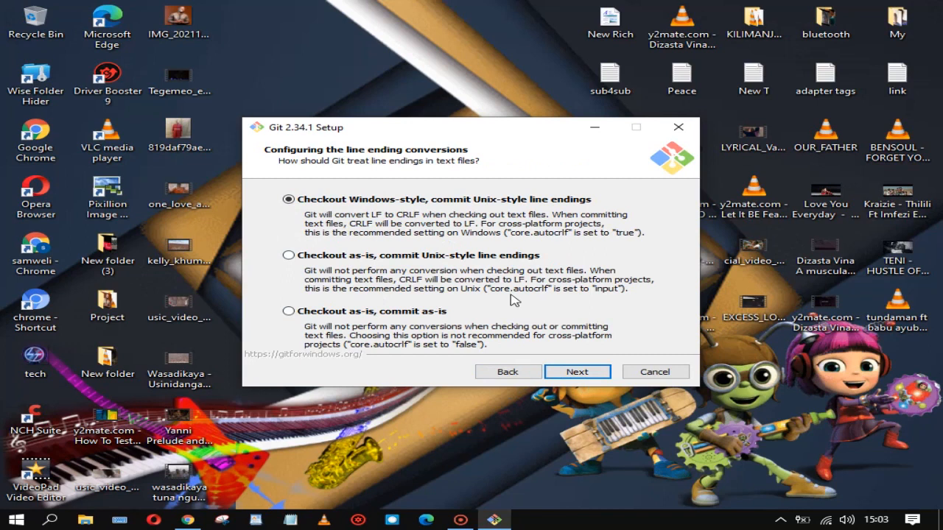
Step: Keep Windows-style checkout with Unix-style commit line endings, the MinTTY terminal, the default git pull behavior and Git Credential Manager
{"action": "left_click", "coordinate": [576, 373]}
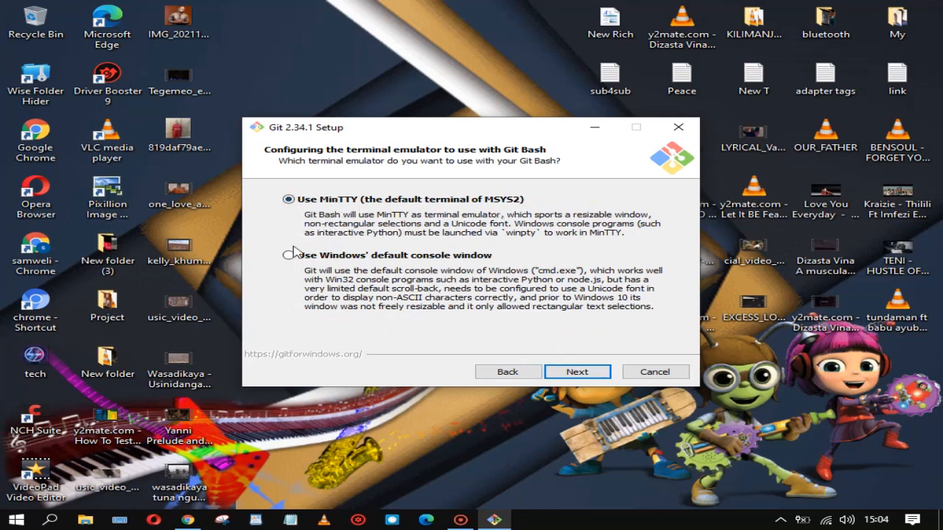
{"action": "left_click", "coordinate": [582, 374]}
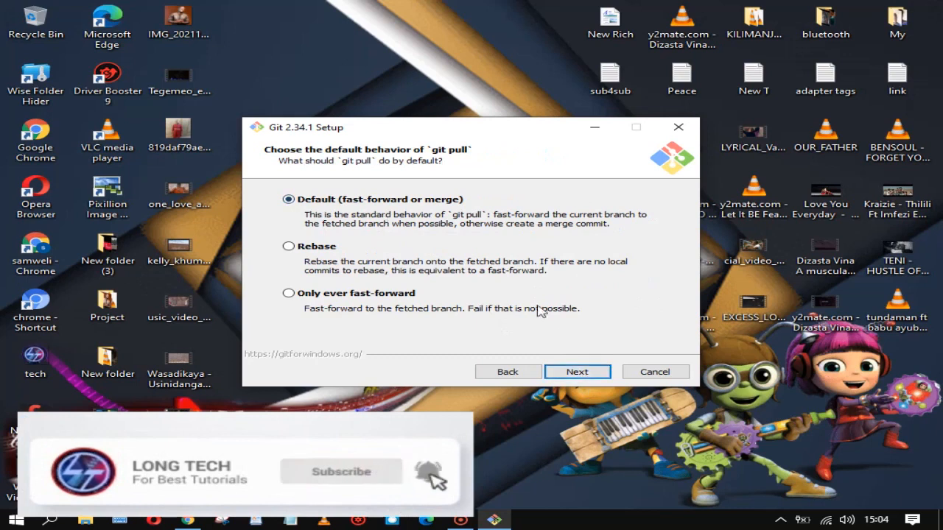
{"action": "left_click", "coordinate": [576, 372]}
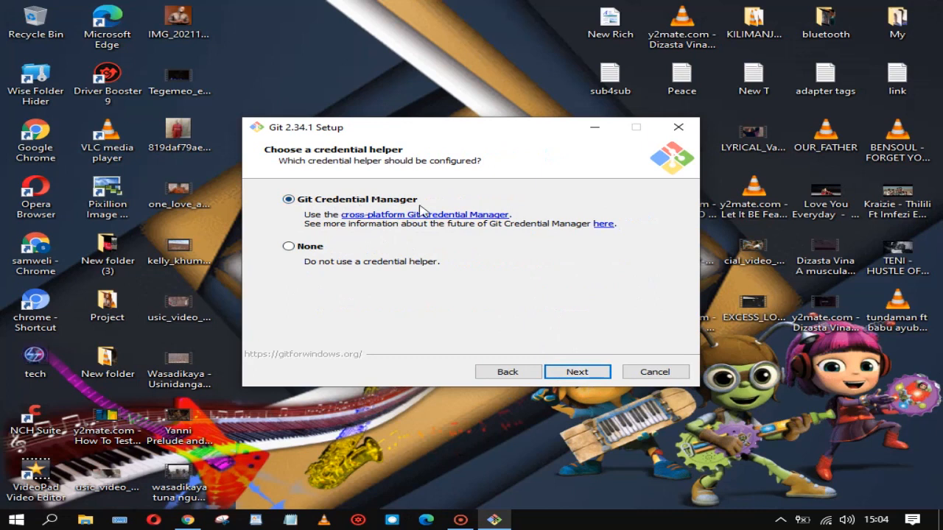
{"action": "left_click", "coordinate": [577, 374]}
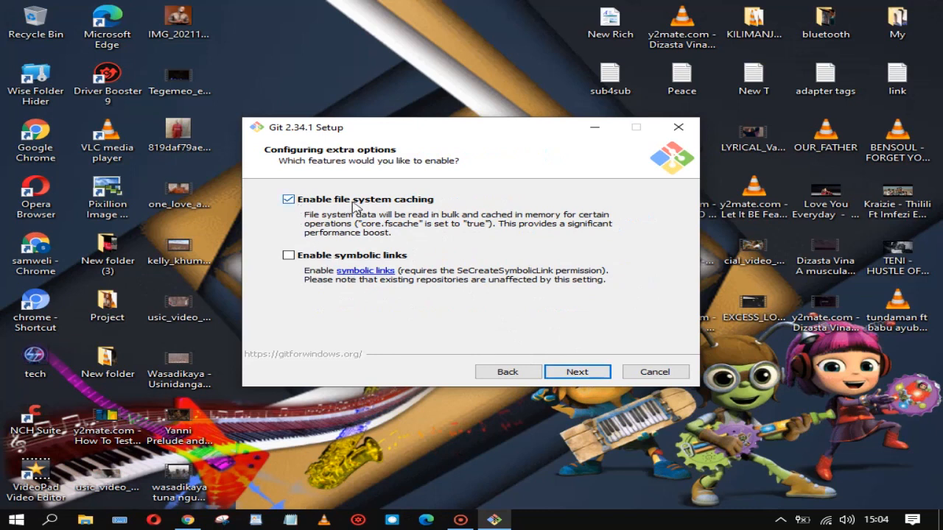
Step: Toggle file system caching in the extra options, leave both experimental features disabled, and start the installation
{"action": "left_click", "coordinate": [290, 202]}
{"action": "left_click", "coordinate": [581, 376]}
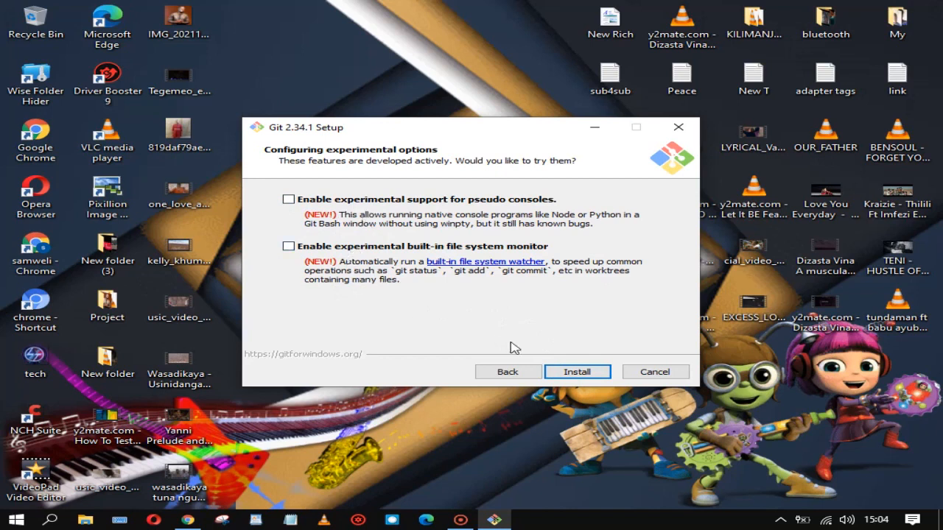
{"action": "left_click", "coordinate": [576, 372]}
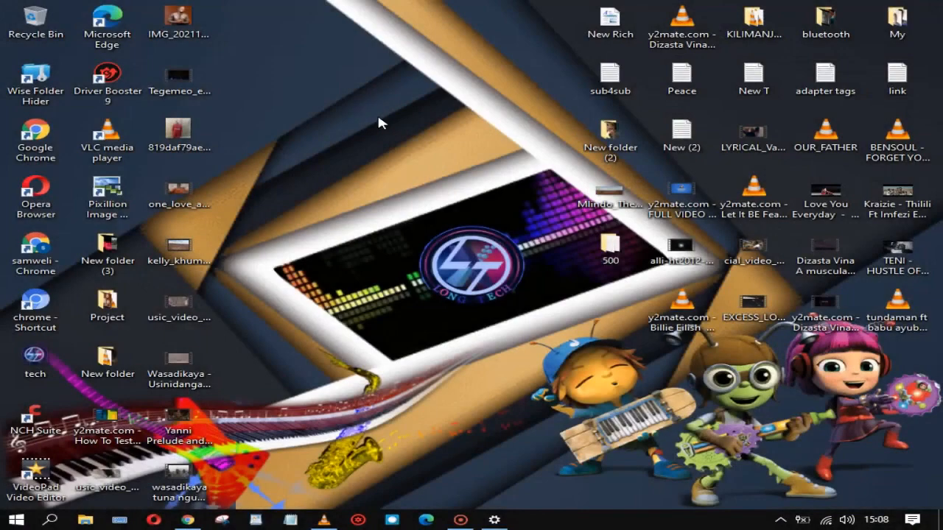
Step: Check the desktop's context menu for the Git GUI Here and Git Bash Here entries
{"action": "right_click", "coordinate": [378, 116]}
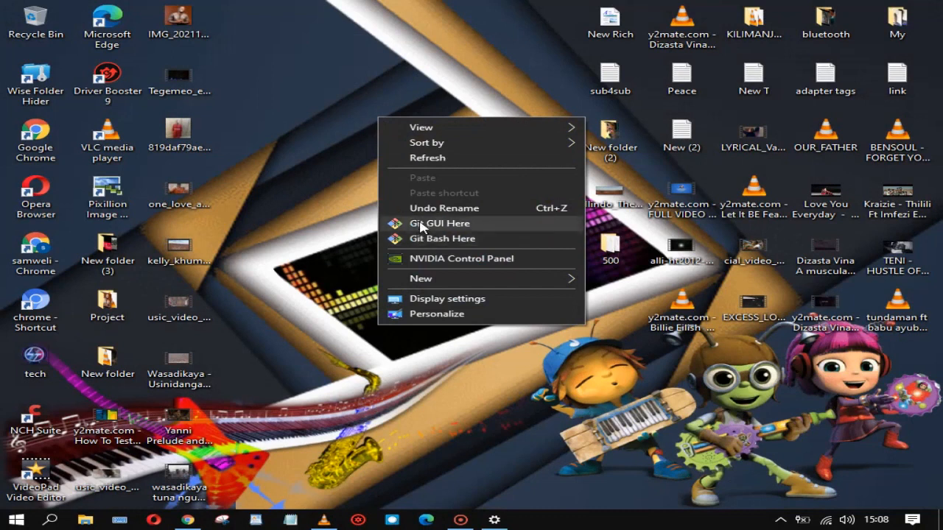
{"action": "right_click", "coordinate": [300, 127]}
{"action": "left_click", "coordinate": [338, 167]}
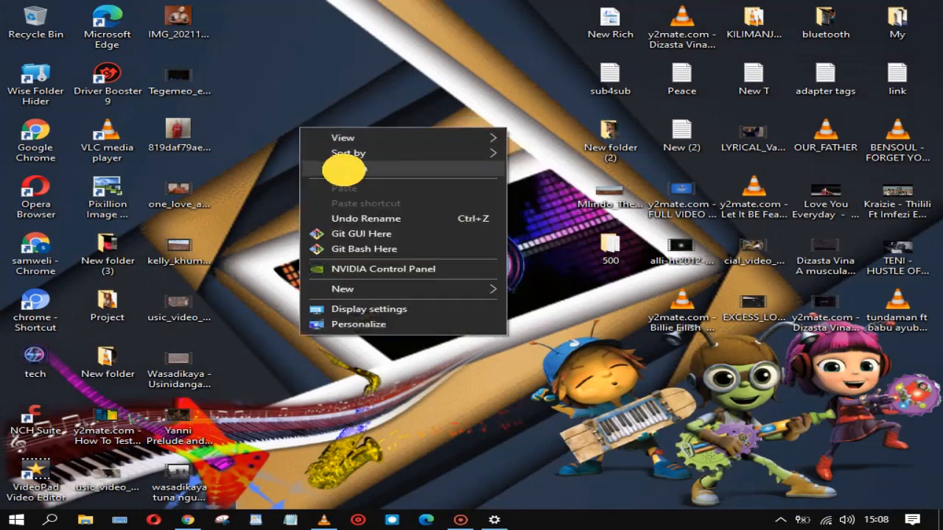
{"action": "right_click", "coordinate": [329, 128]}
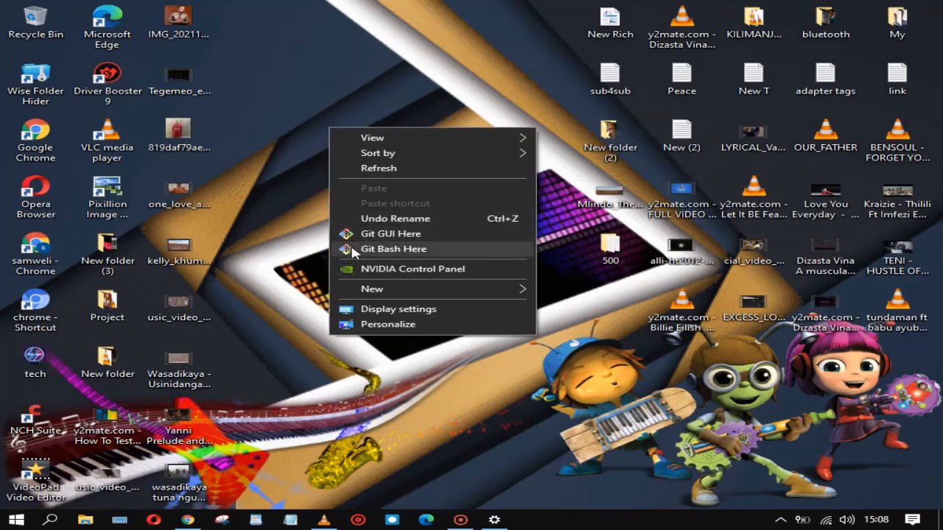
{"action": "left_click", "coordinate": [301, 198]}
{"action": "right_click", "coordinate": [301, 193]}
{"action": "left_click", "coordinate": [337, 225]}
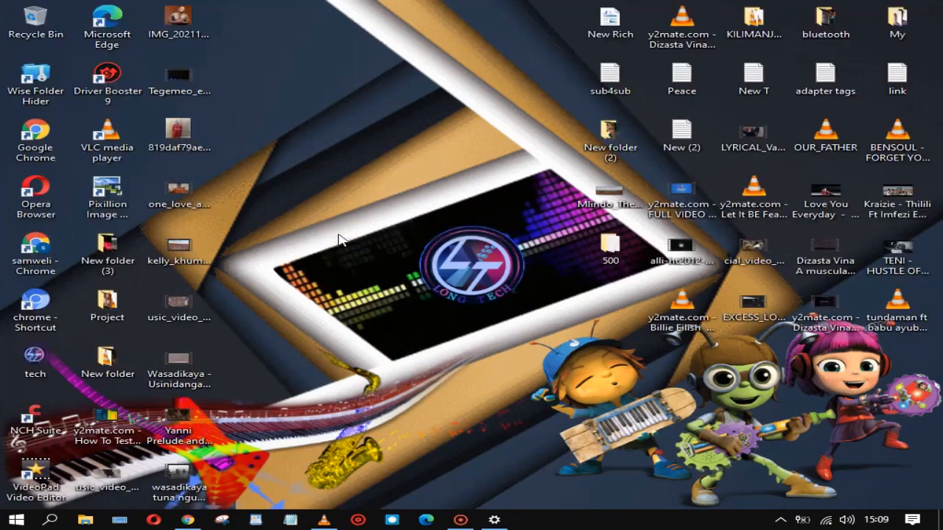
Step: Open Command Prompt and run the git command to test the installation
{"action": "key", "text": "super"}
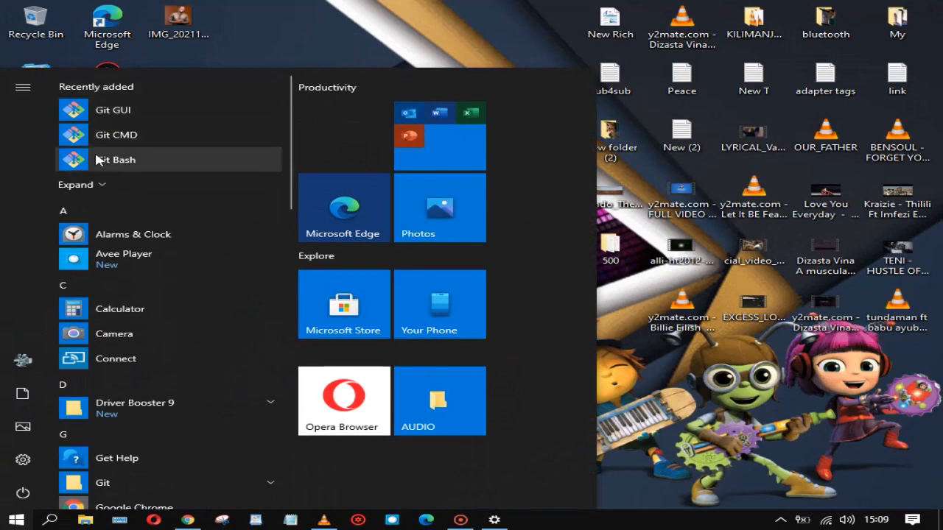
{"action": "type", "text": "c"}
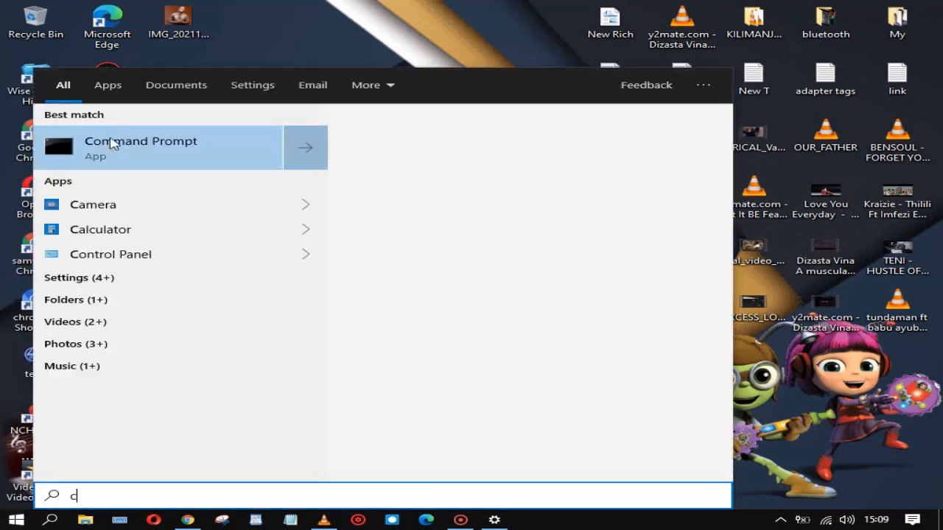
{"action": "left_click", "coordinate": [119, 142]}
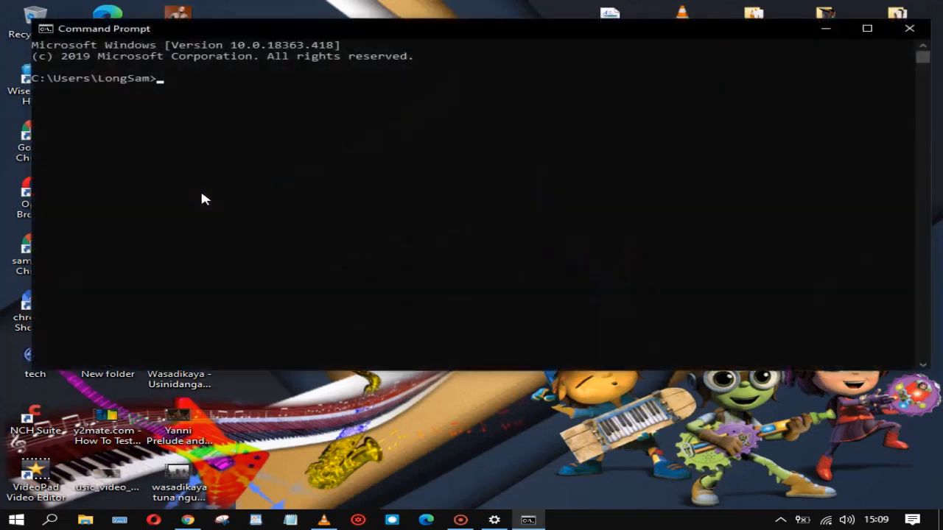
{"action": "type", "text": "gi"}
{"action": "key", "text": "Return"}
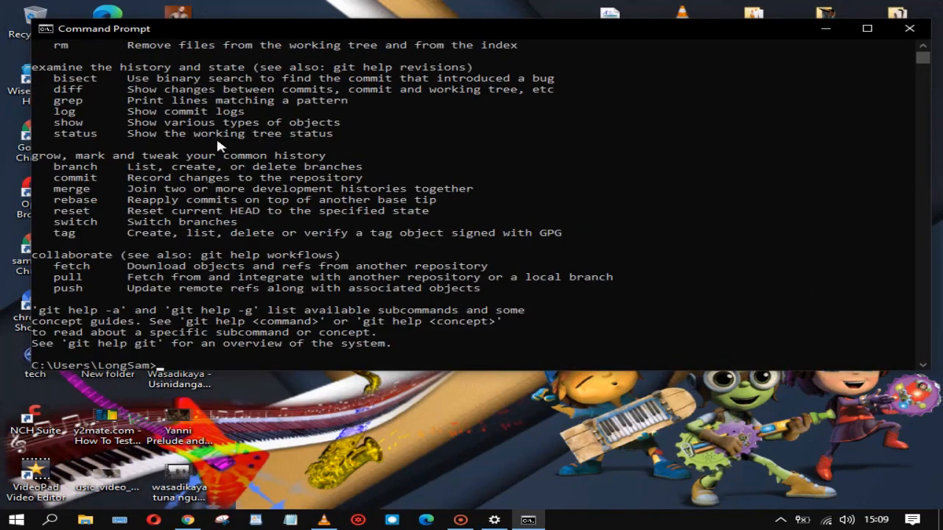
Step: Read through the git usage text and list of common commands, and close Command Prompt
{"action": "scroll", "coordinate": [217, 146], "scroll_direction": "up", "scroll_amount": 3}
{"action": "scroll", "coordinate": [235, 171], "scroll_direction": "down", "scroll_amount": 6}
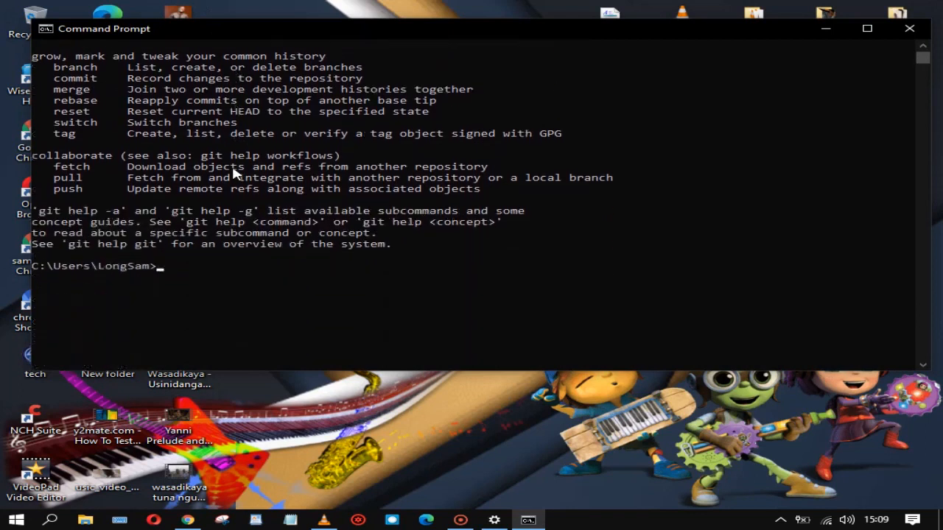
{"action": "scroll", "coordinate": [234, 171], "scroll_direction": "up", "scroll_amount": 10}
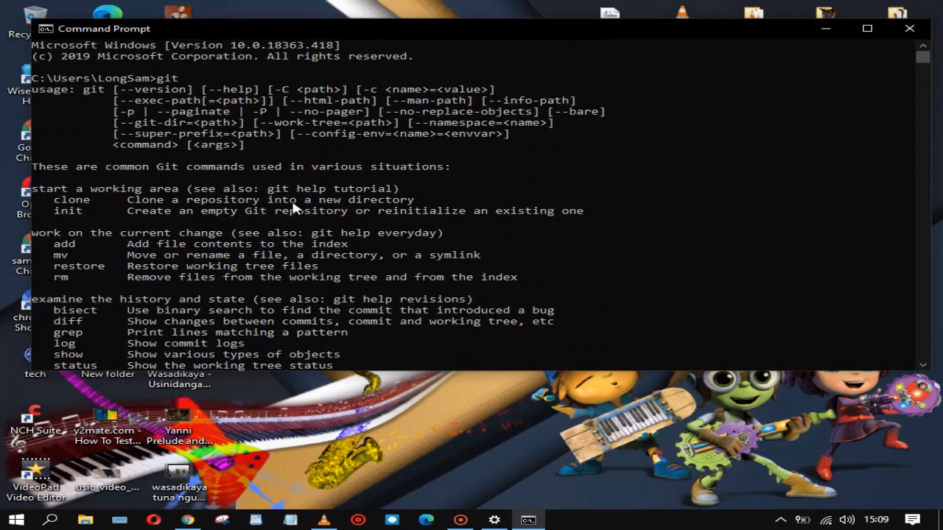
{"action": "scroll", "coordinate": [293, 208], "scroll_direction": "down", "scroll_amount": 3}
{"action": "scroll", "coordinate": [293, 209], "scroll_direction": "up", "scroll_amount": 3}
{"action": "left_click", "coordinate": [910, 30]}
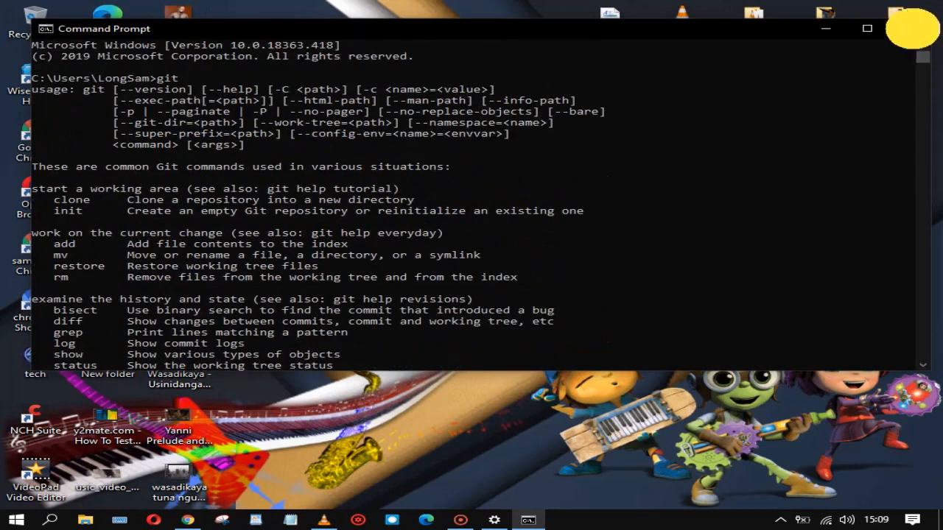
{"action": "right_click", "coordinate": [287, 114]}
{"action": "left_click", "coordinate": [327, 147]}
{"action": "right_click", "coordinate": [304, 112]}
{"action": "left_click", "coordinate": [346, 151]}
{"action": "right_click", "coordinate": [294, 83]}
{"action": "left_click", "coordinate": [335, 123]}
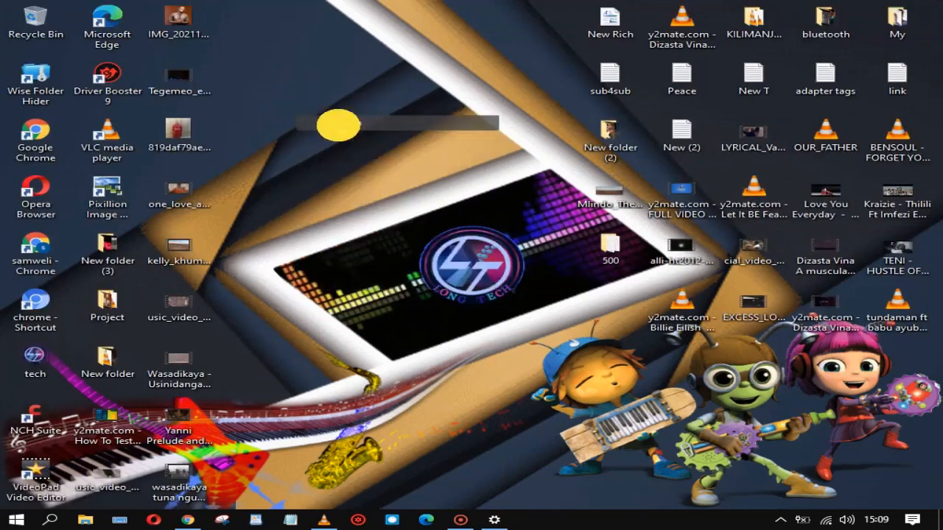
{"action": "right_click", "coordinate": [273, 83]}
{"action": "left_click", "coordinate": [332, 125]}
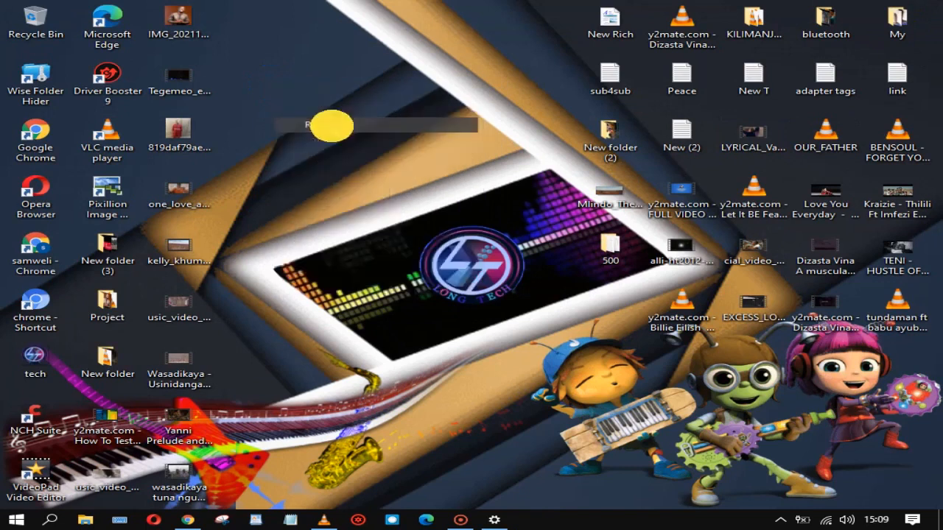
{"action": "right_click", "coordinate": [316, 123]}
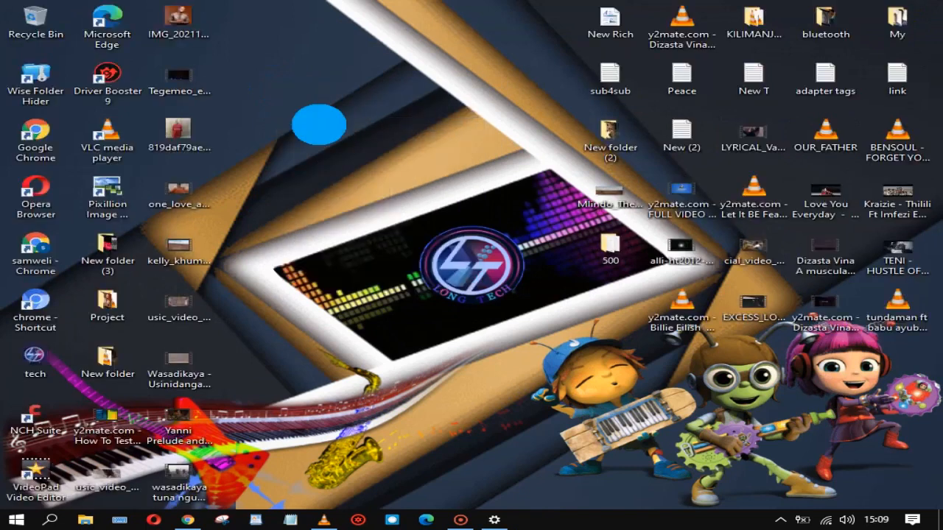
{"action": "left_click", "coordinate": [359, 170]}
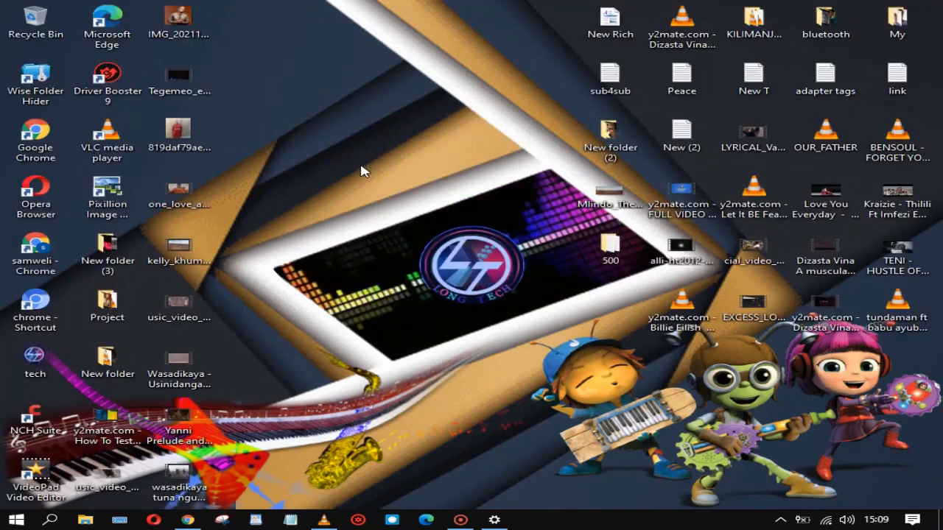